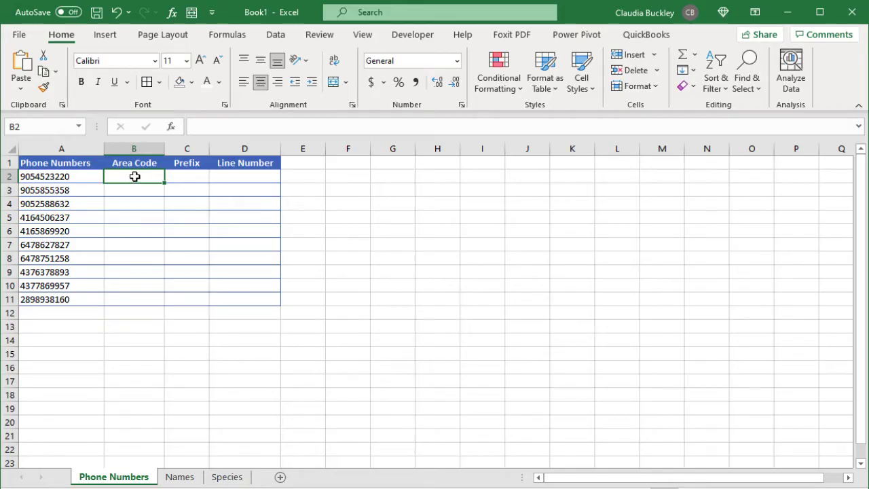
Step: Enter =LEFT(A2,3) in B2 to extract the three-digit area code
click(80, 178)
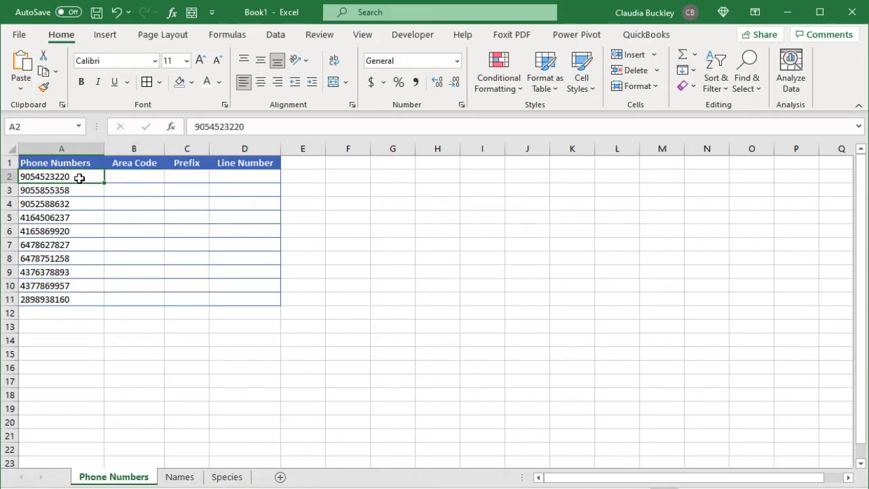
click(127, 178)
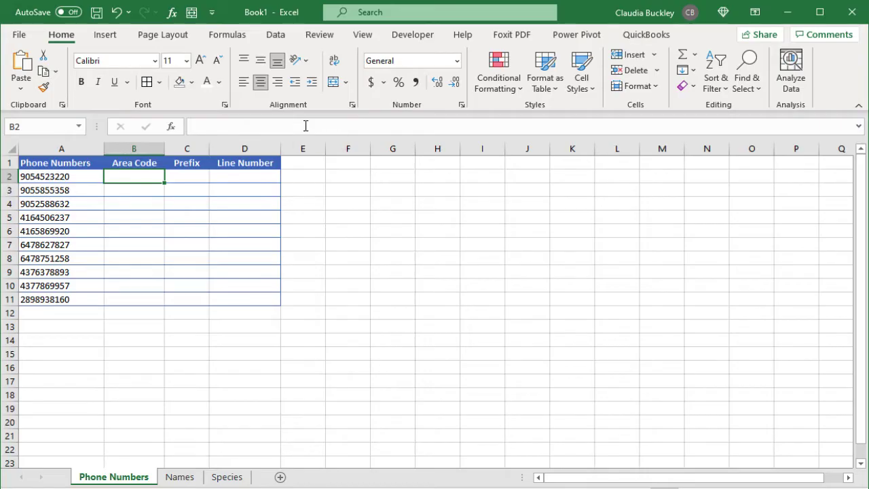
text(=l)
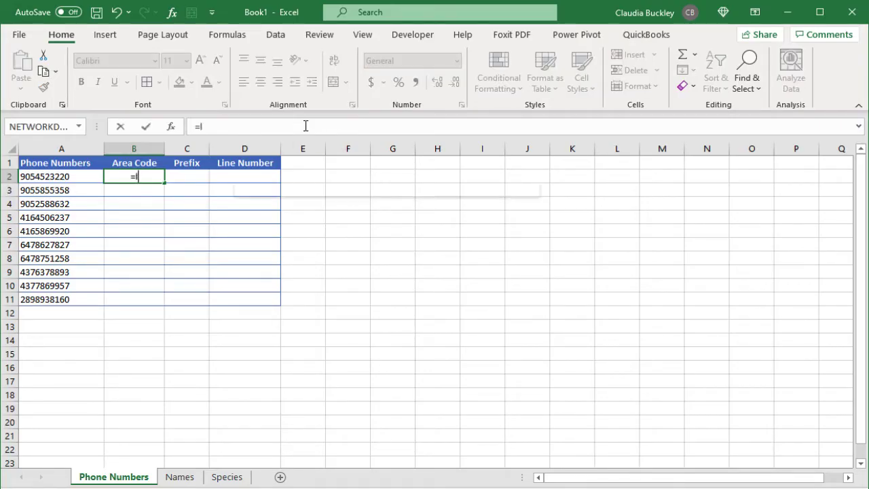
text(eft()
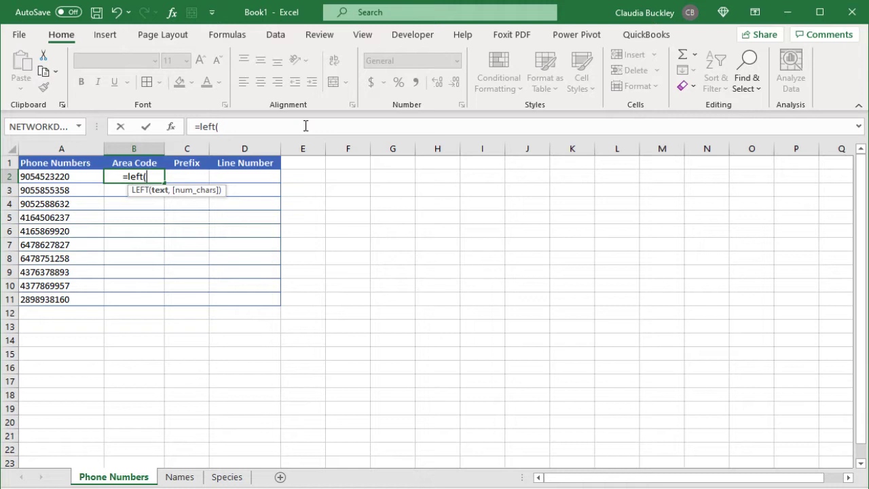
click(59, 177)
text(,)
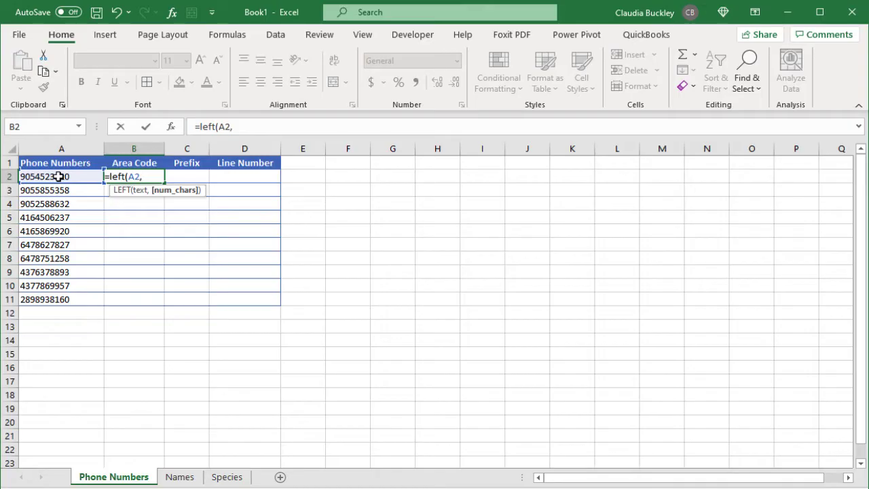
text(3))
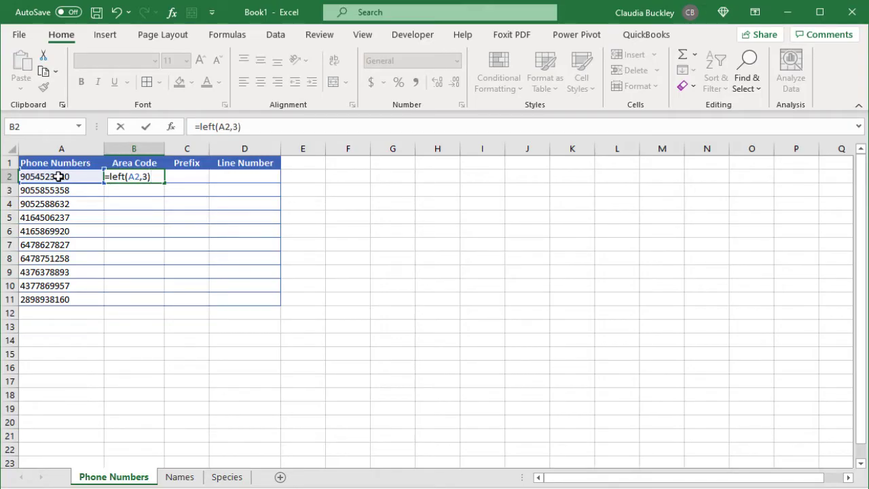
key(Return)
Step: Test =LEFT(A2) without a count, undo it, and fill =LEFT(A2,3) down to B11
key(Up)
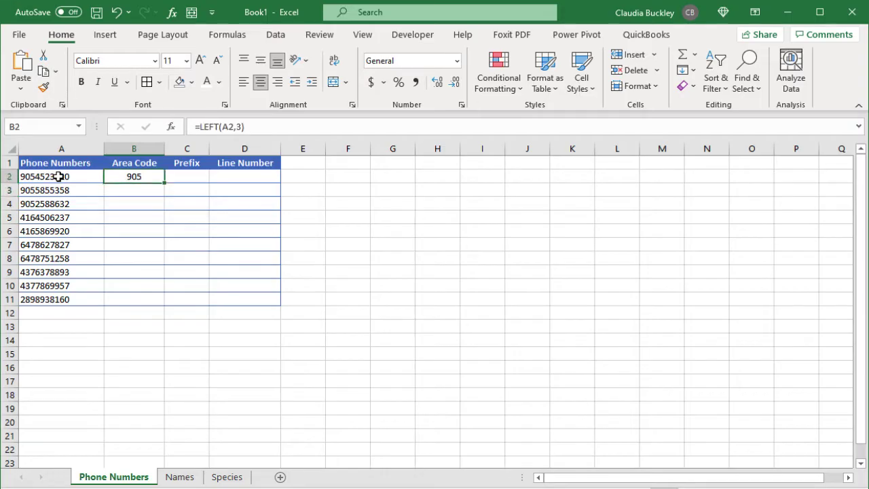
click(239, 127)
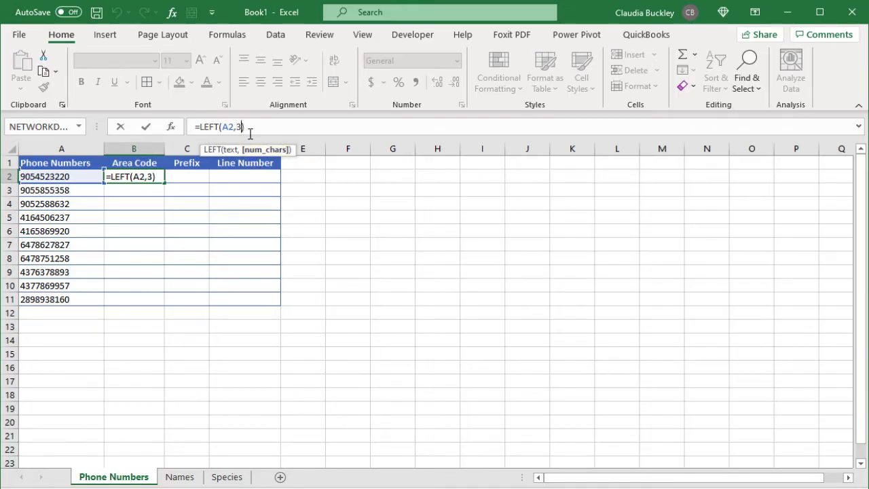
key(BackSpace)
key(BackSpace)
key(Return)
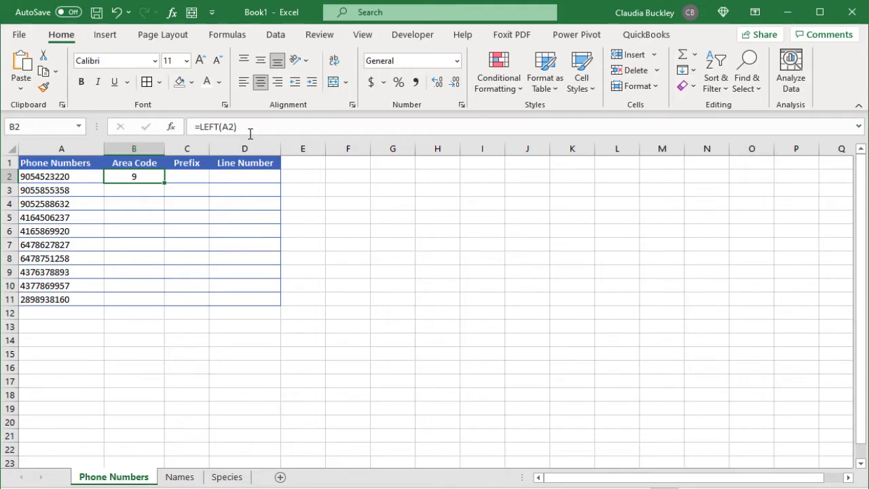
key(ctrl+z)
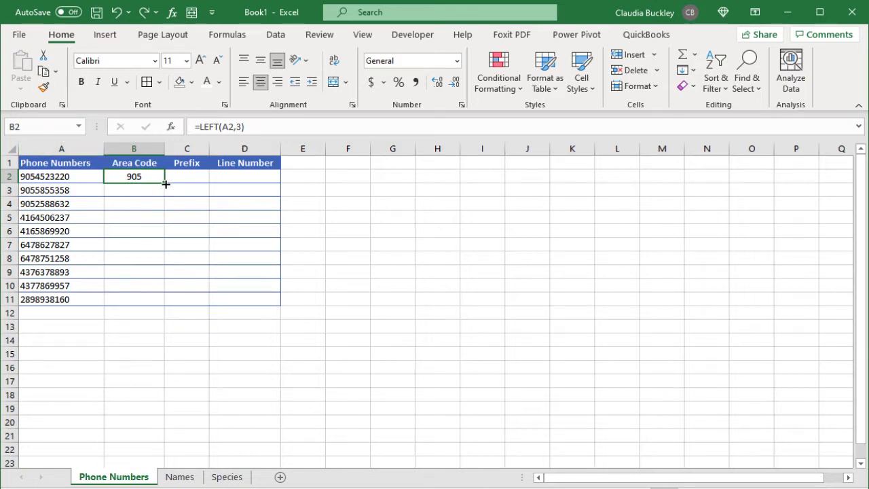
double_click(166, 183)
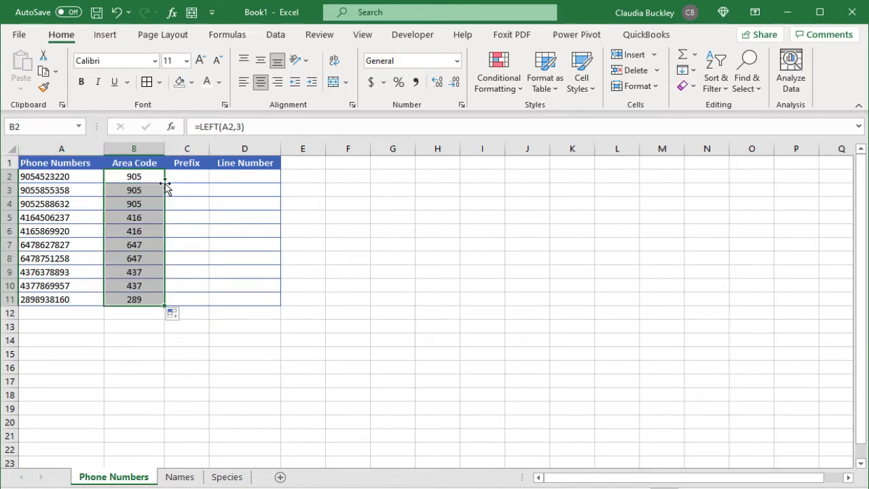
Step: Enter =RIGHT(A2,4) in D2 to extract the four-digit line number
click(228, 178)
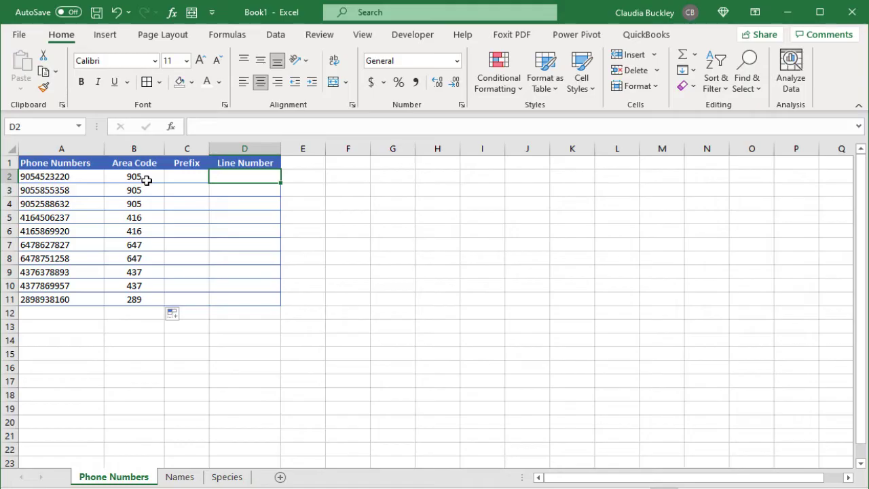
text(=ri)
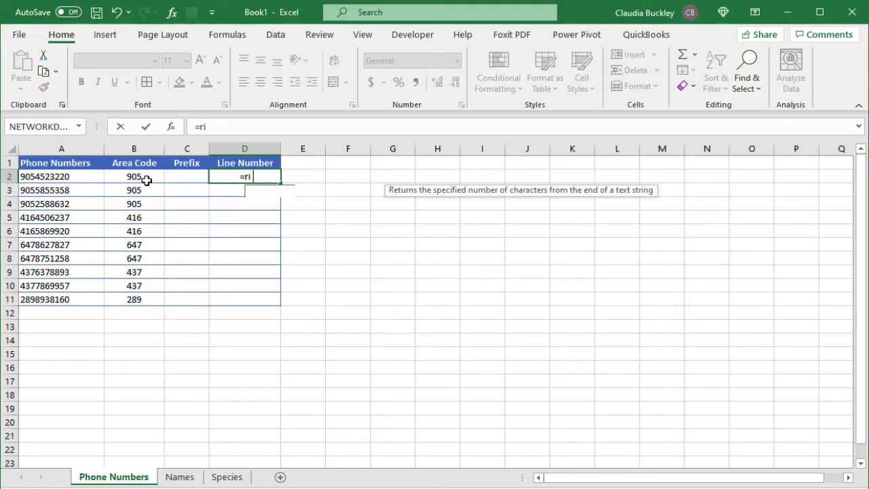
text(ght()
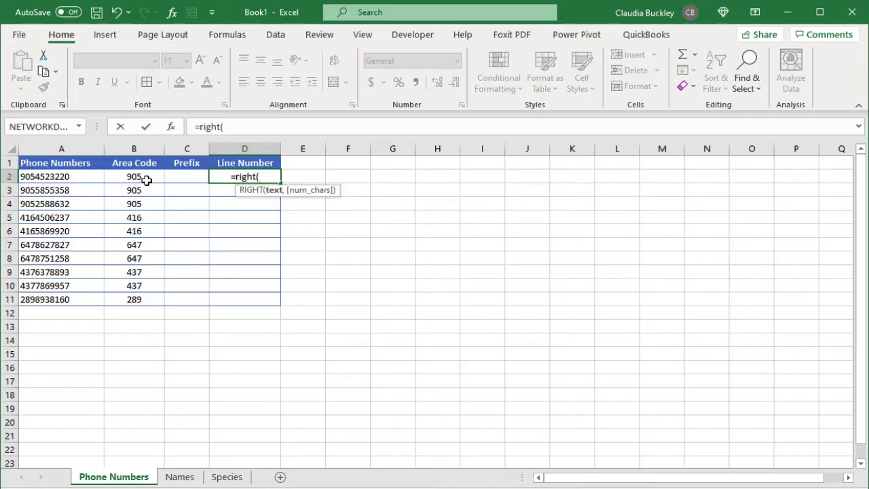
click(74, 178)
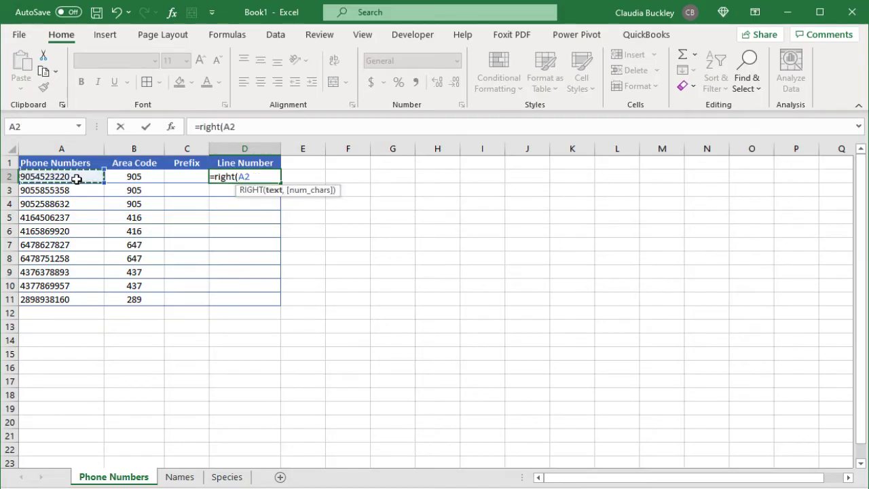
text(,)
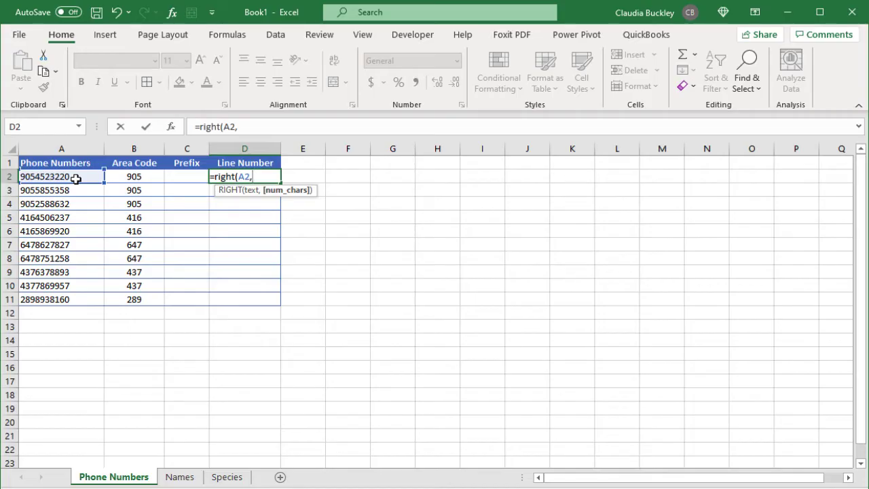
text(4))
key(Return)
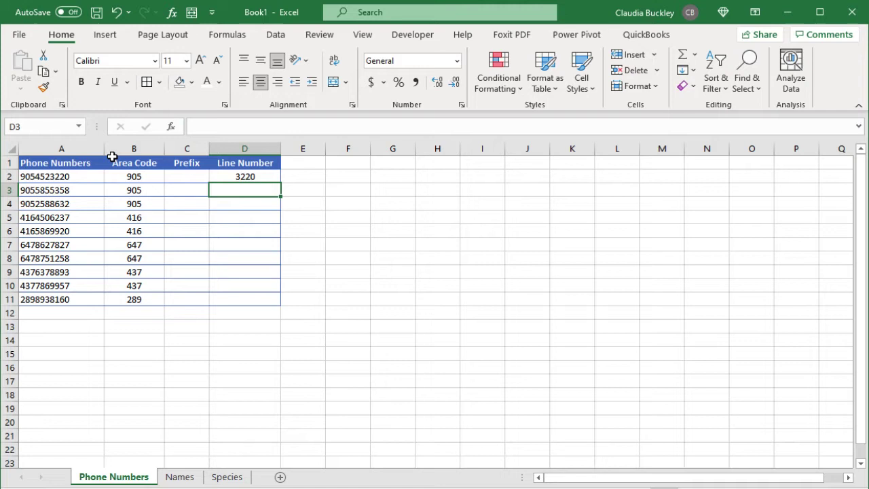
Step: Test =RIGHT(A2) without a count, undo it, and fill =RIGHT(A2,4) down to D11
key(Up)
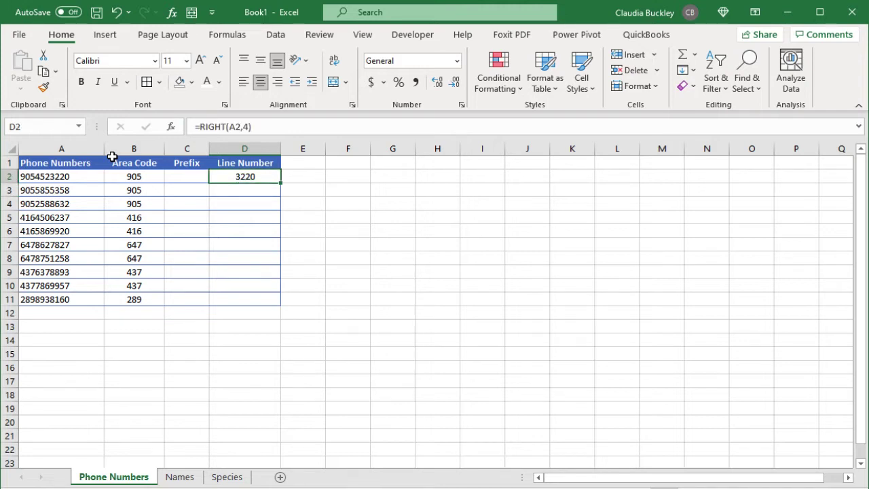
click(288, 128)
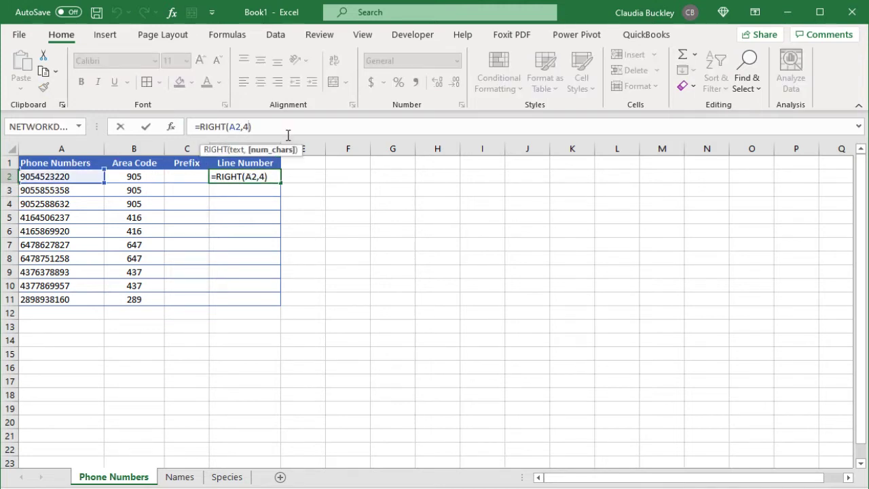
key(Left)
key(BackSpace)
key(BackSpace)
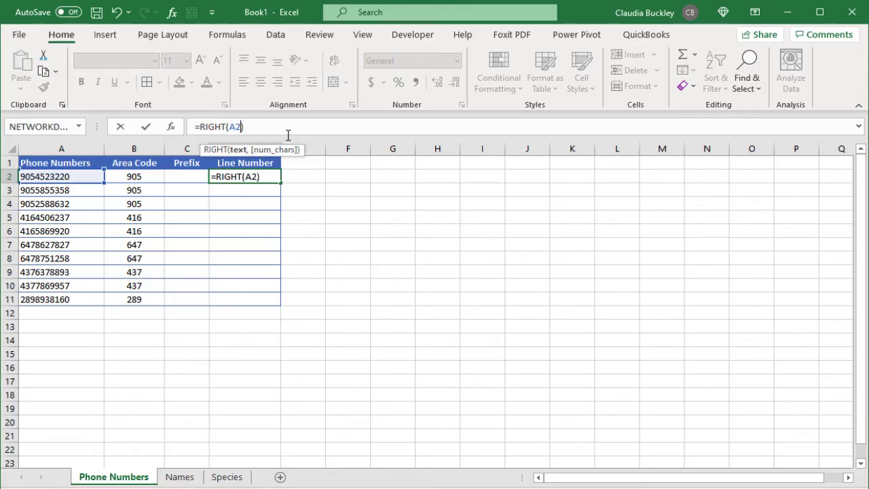
key(Return)
click(249, 175)
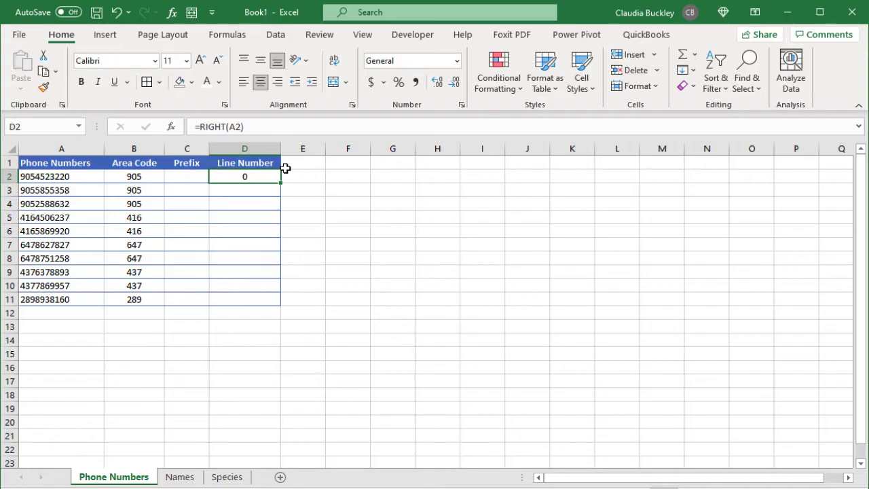
key(ctrl+z)
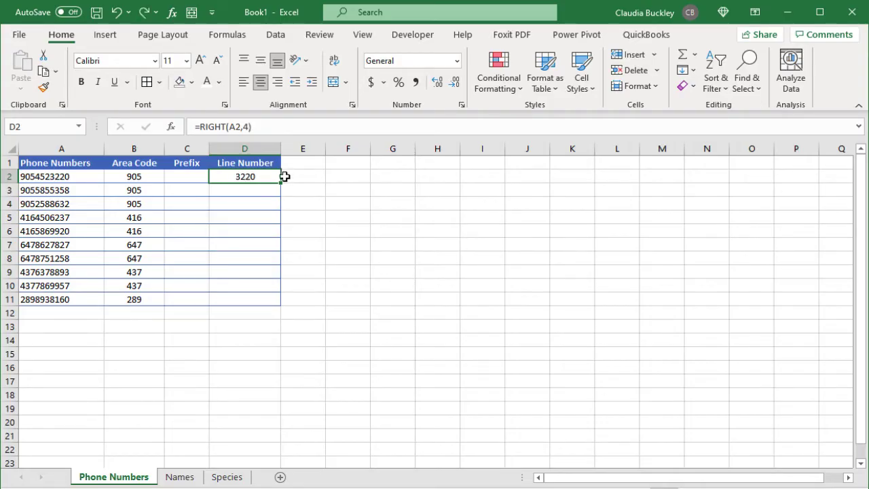
double_click(281, 182)
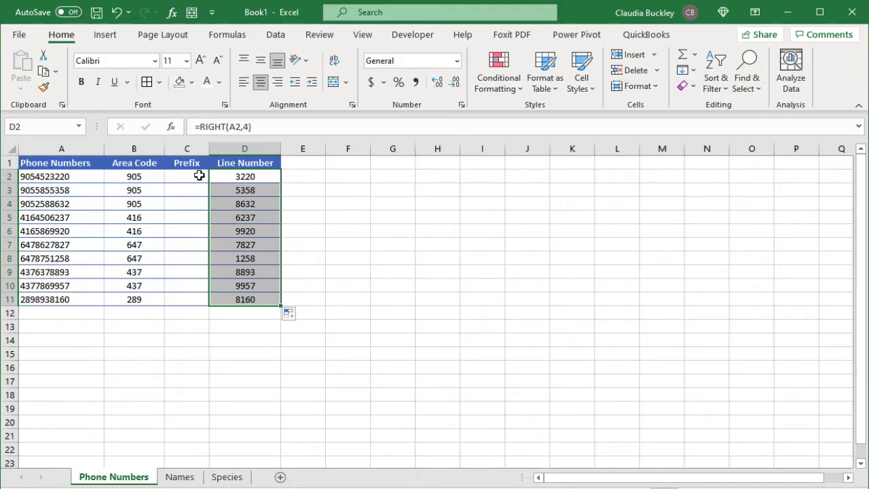
Step: Enter =MID(A2,4,3) in C2 and fill it down to C11 for the middle digits
click(199, 176)
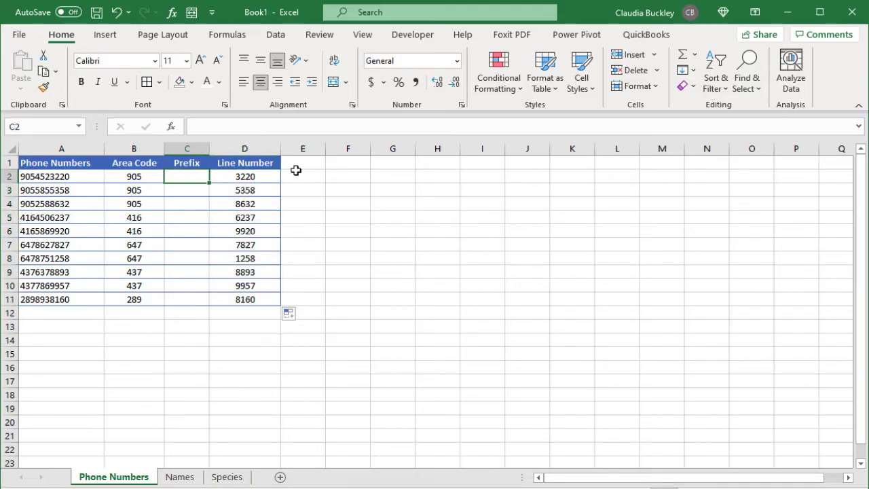
text(=mid)
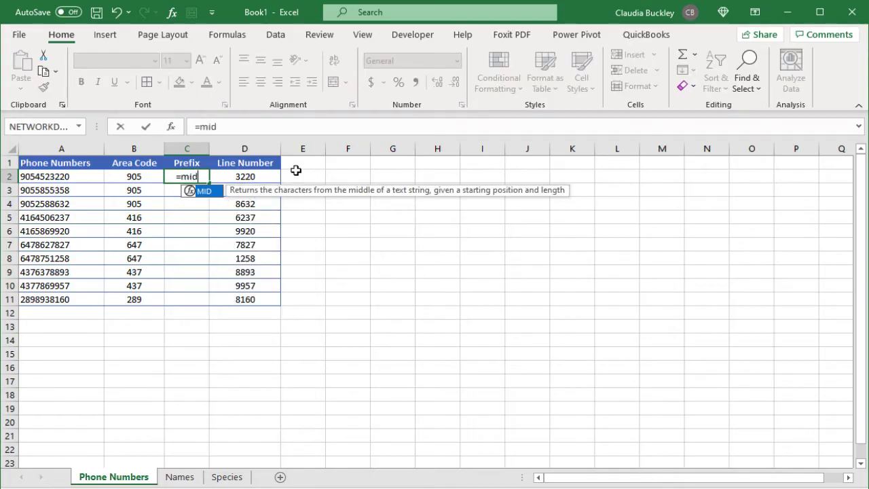
key(Tab)
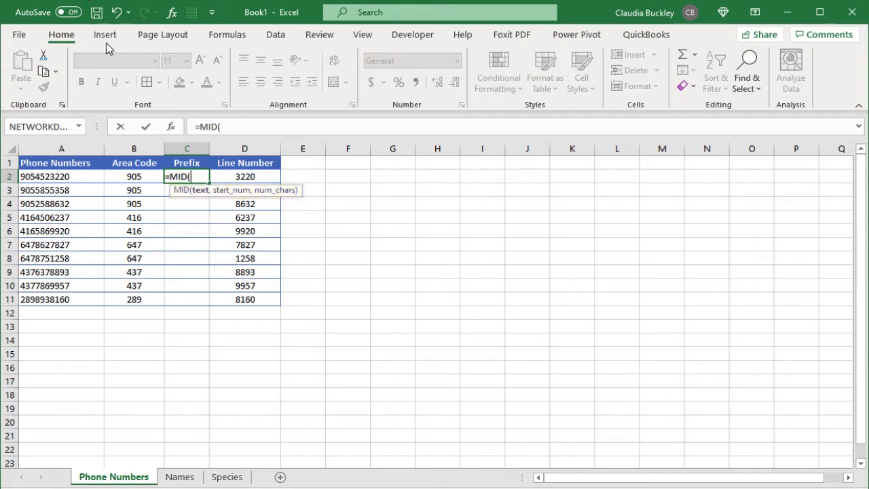
click(78, 177)
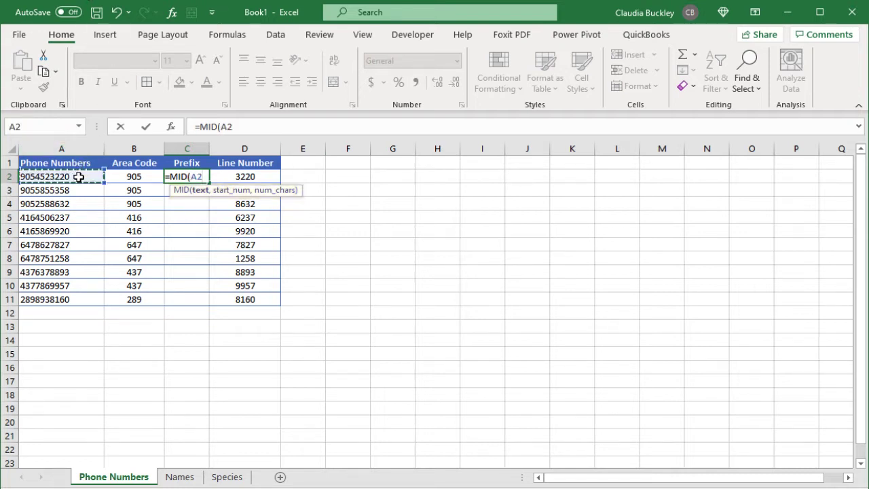
text(,)
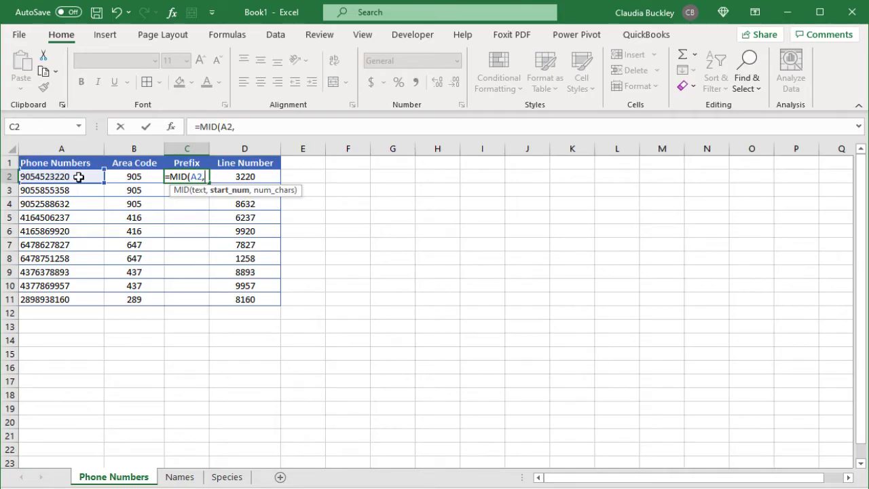
text(4,)
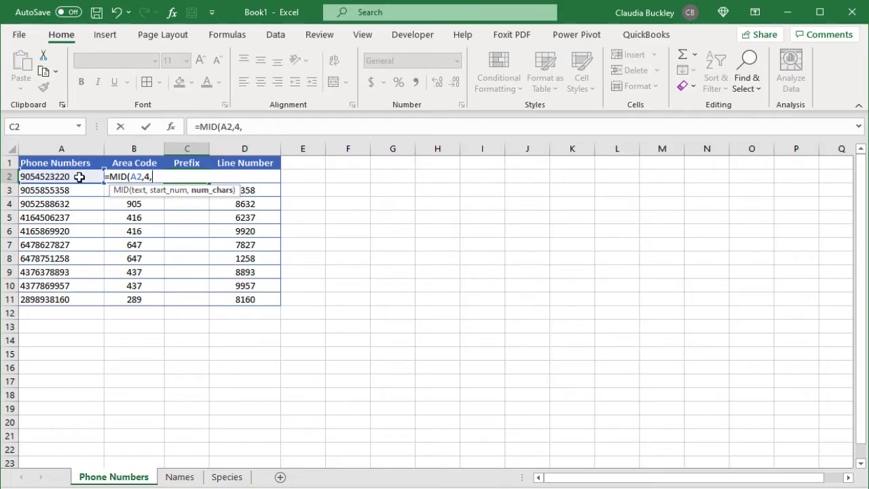
text(3))
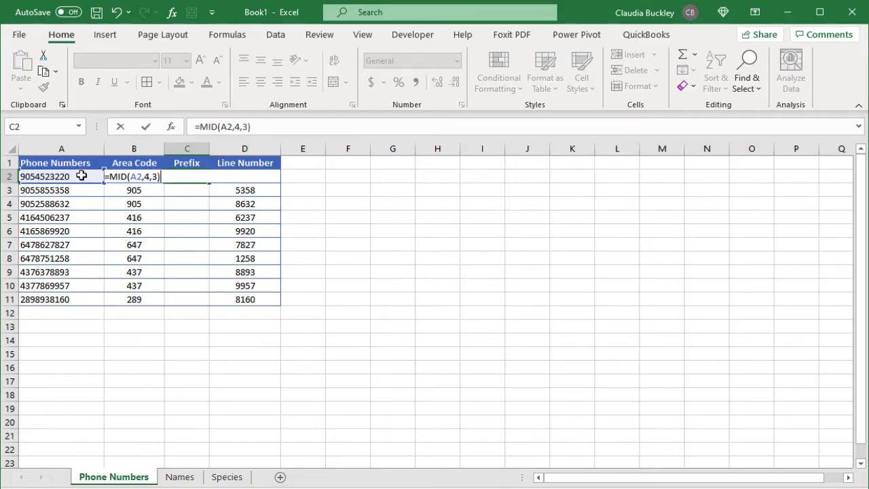
key(Return)
click(178, 174)
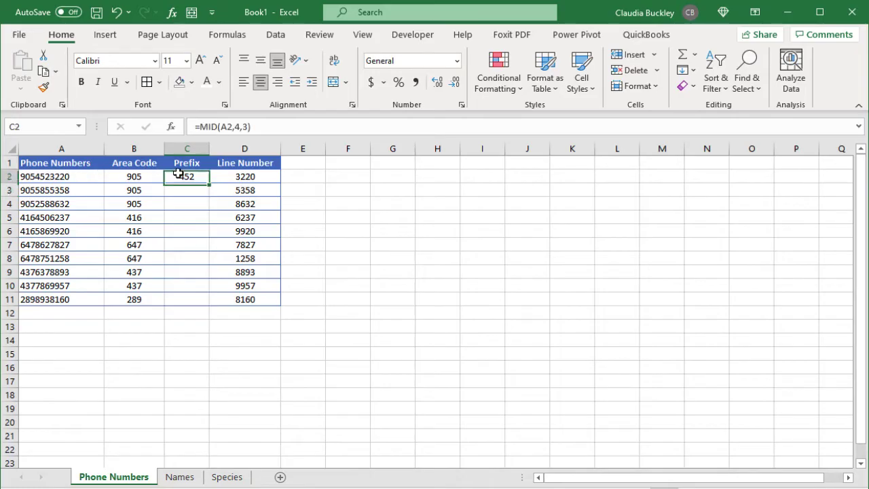
double_click(212, 186)
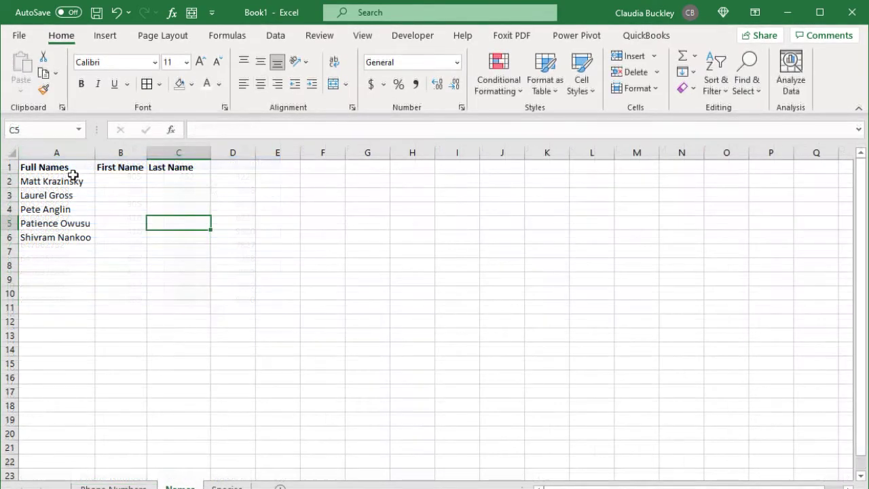
Step: Switch to the Names sheet and select cell B2
click(71, 179)
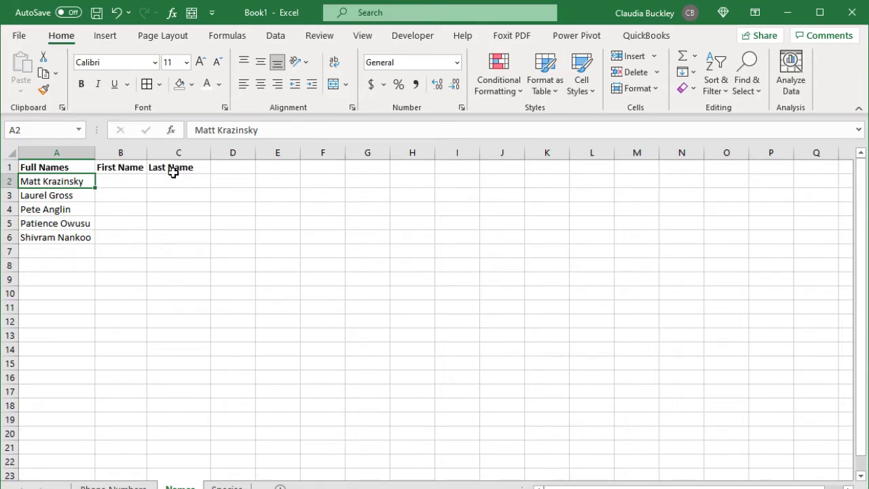
click(131, 182)
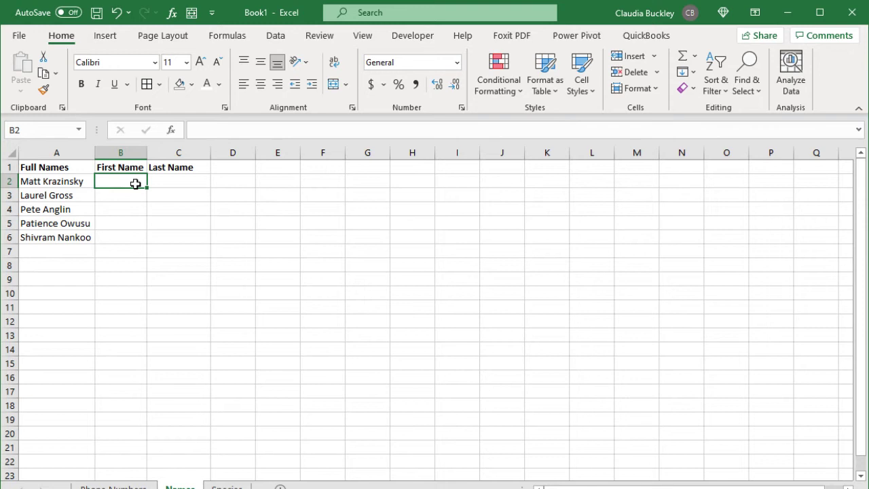
Step: Enter =SEARCH(" ",A2)-1 in B2 so it returns 4, the first name's length
text(=search()
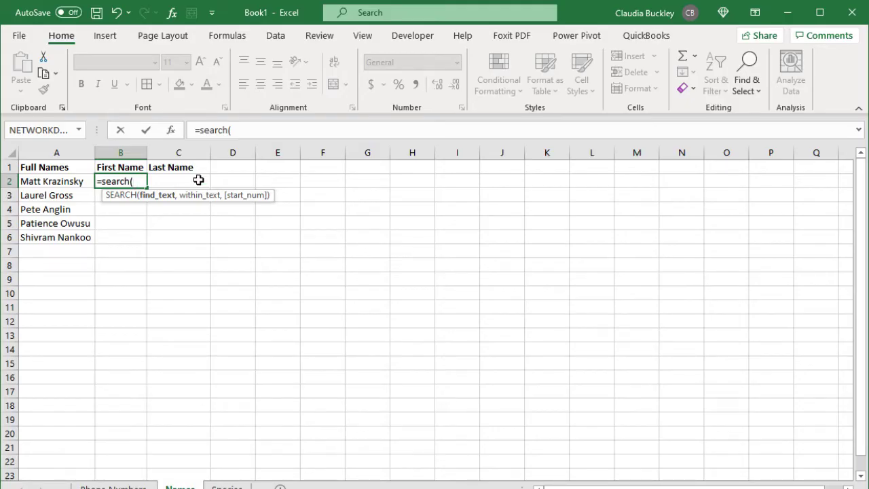
text(" ",)
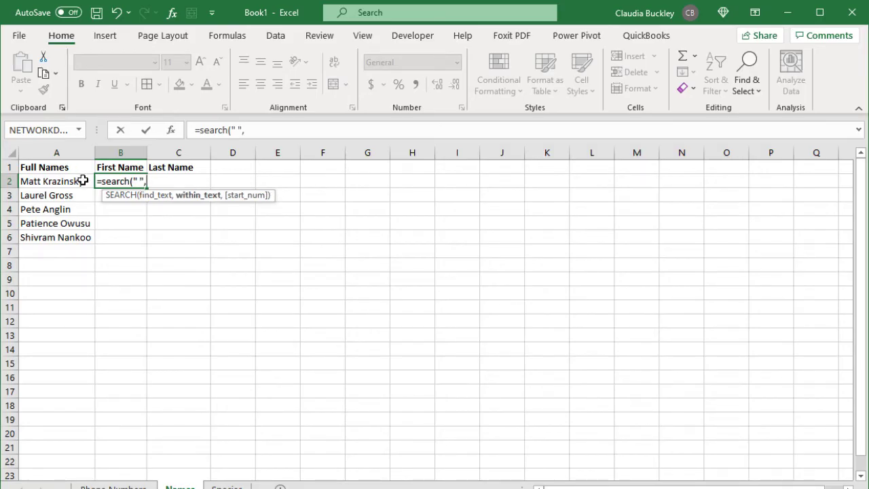
click(82, 179)
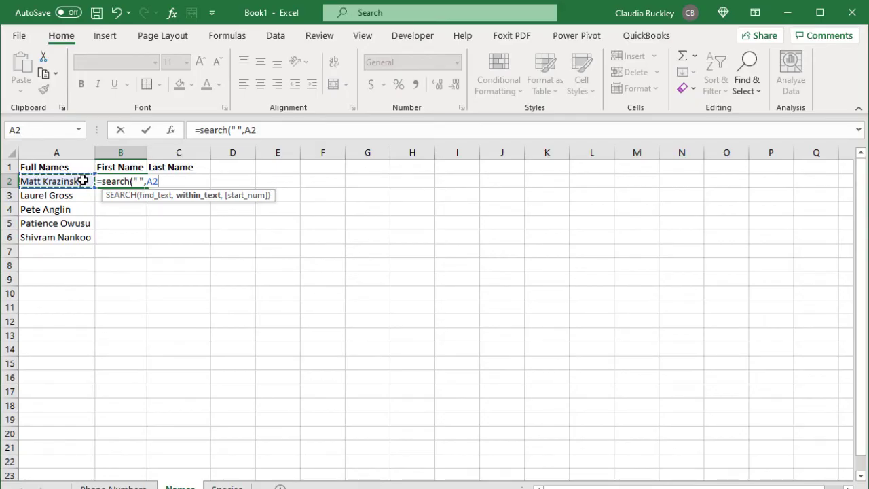
text())
key(Return)
key(Up)
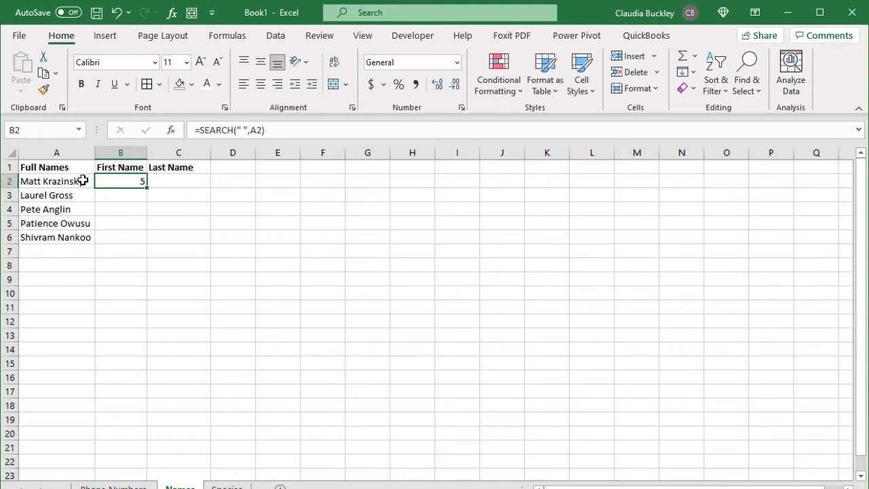
click(304, 127)
text(-1)
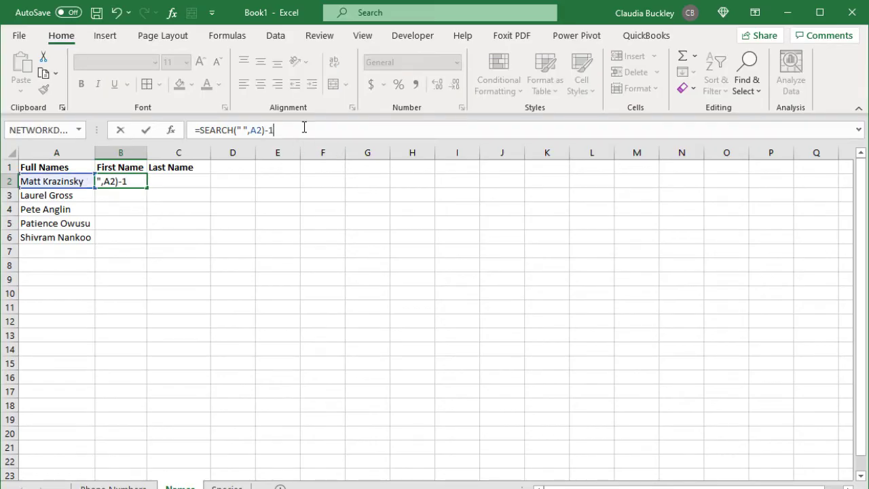
key(Return)
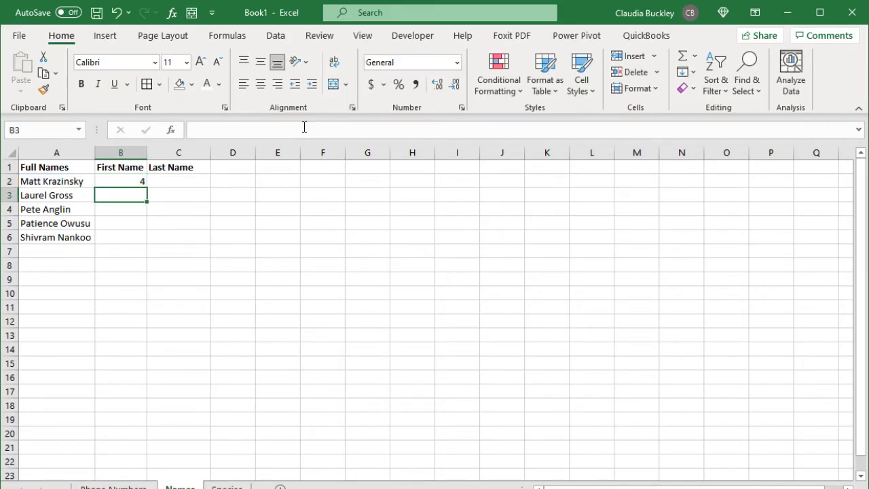
key(Up)
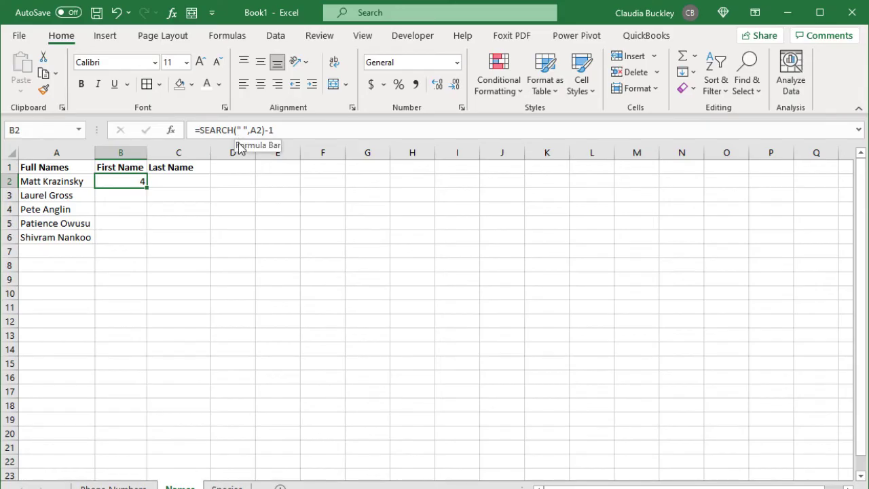
Step: Wrap B2 as =LEFT(A2,SEARCH(" ",A2)-1) and fill it down to B6
key(F2)
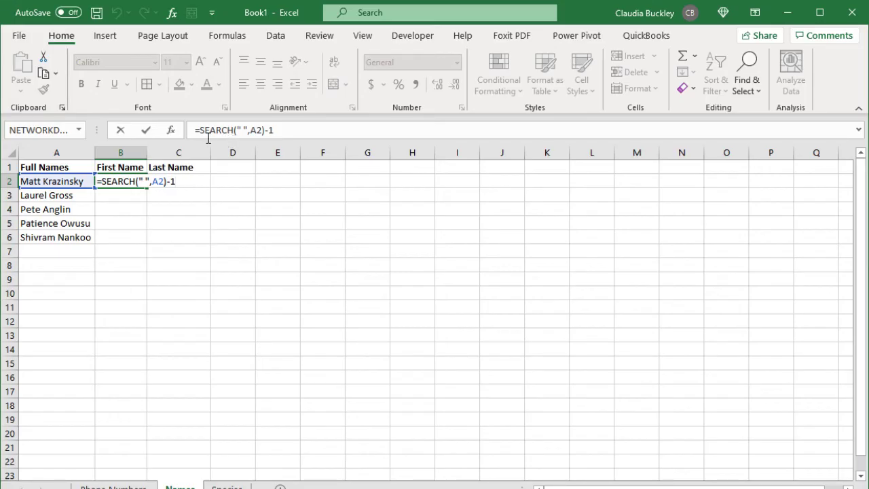
click(202, 133)
text(left)
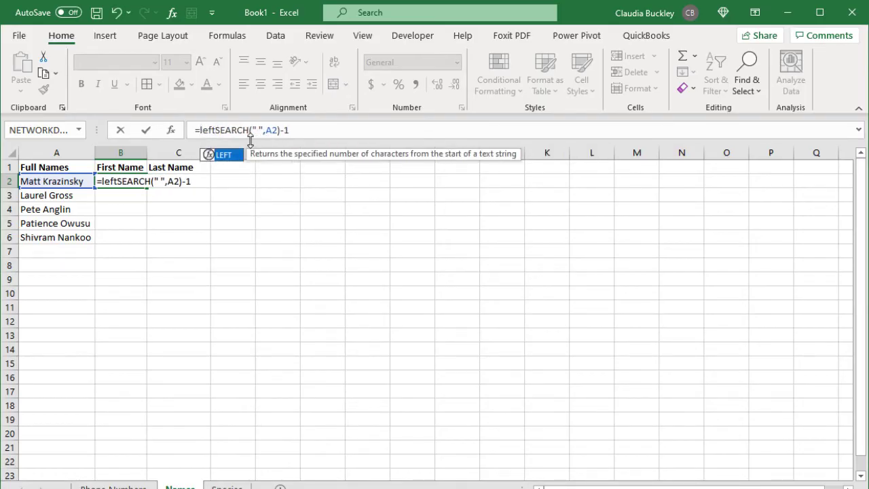
text(()
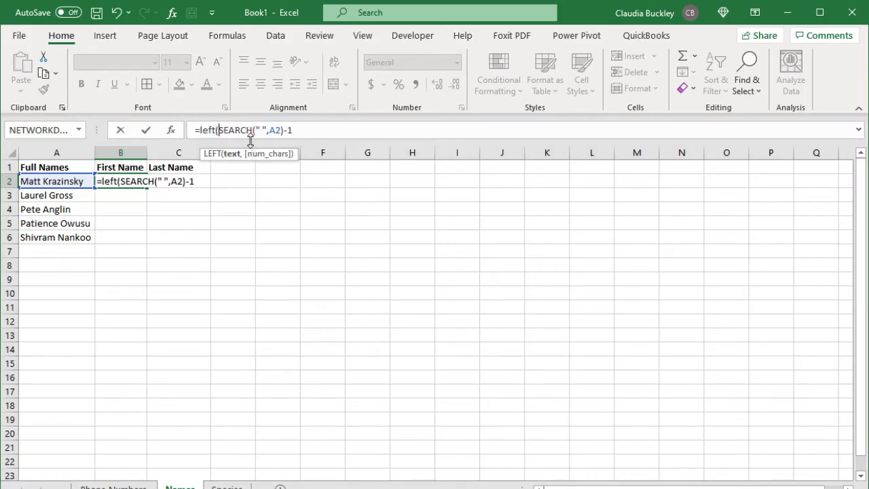
click(76, 182)
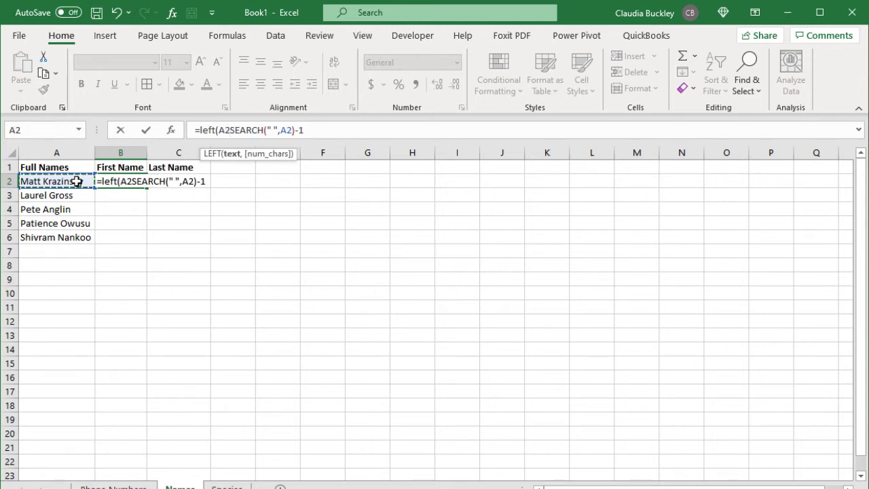
text(,)
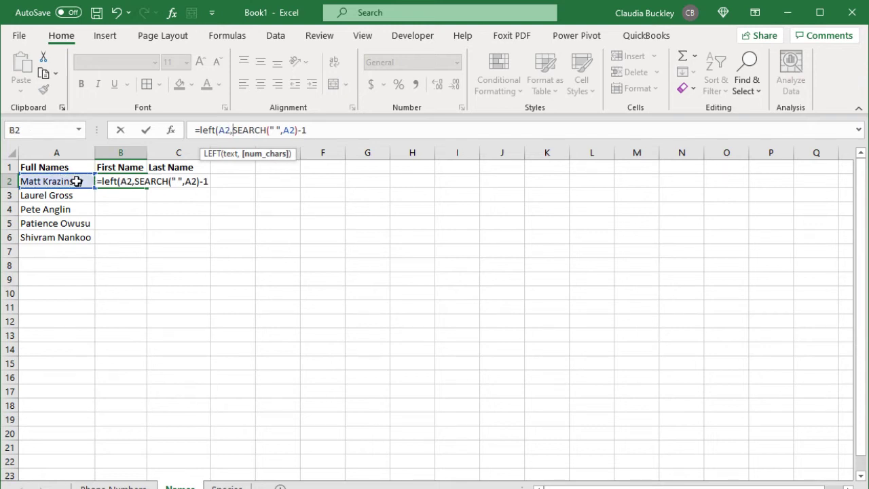
click(324, 130)
text())
key(Return)
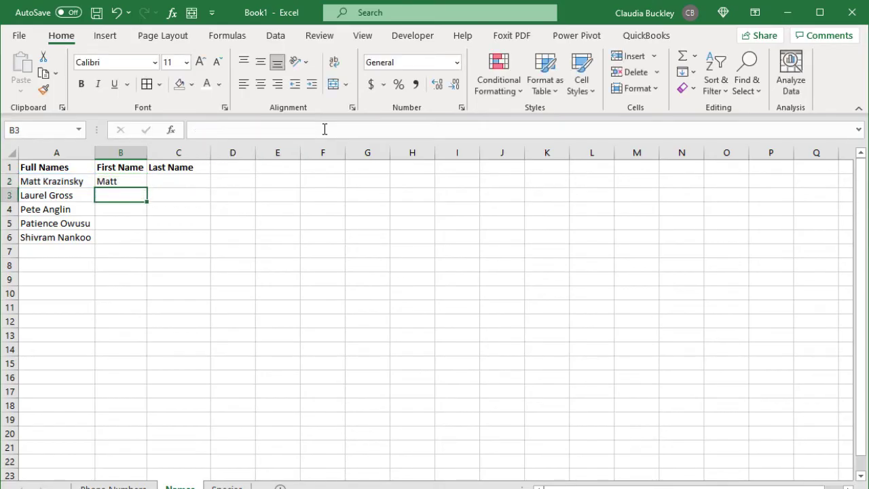
key(Up)
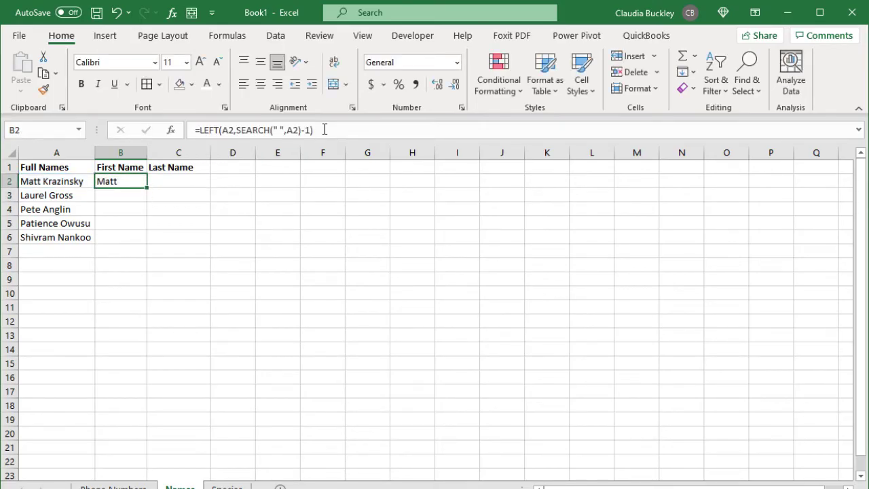
double_click(148, 189)
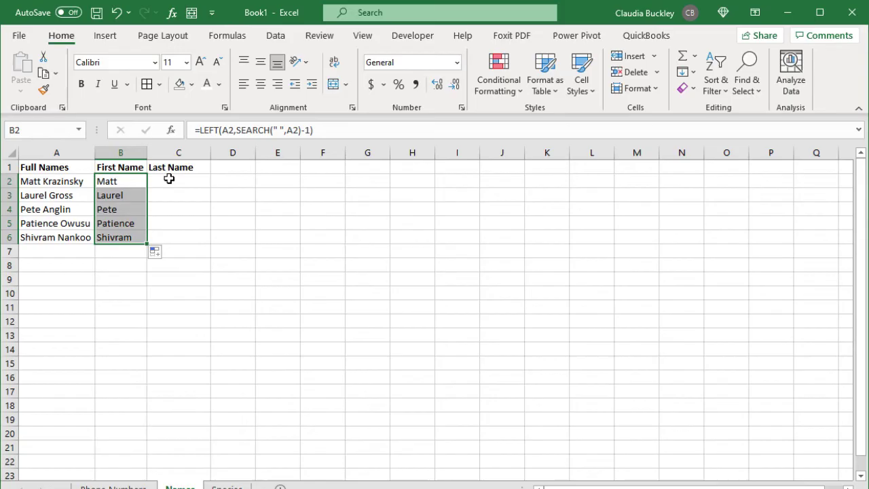
Step: Select cell C2 for the last name formula
click(169, 179)
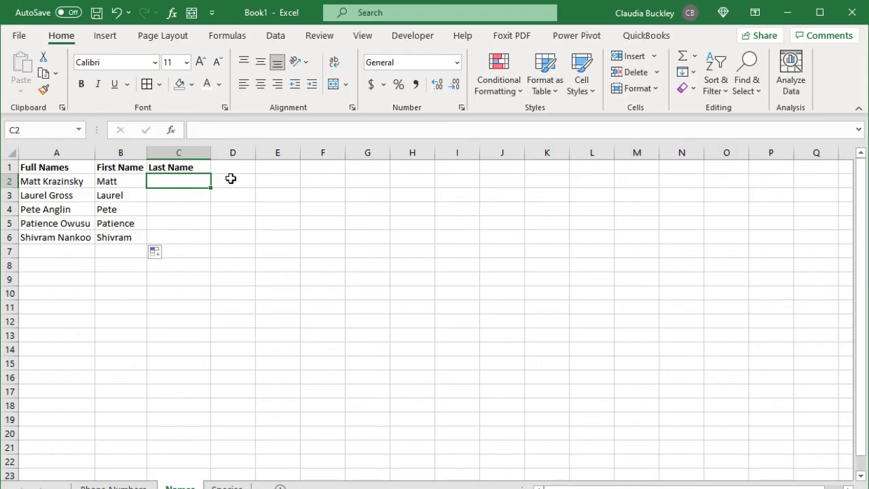
Step: Build =LEN(A2)-SEARCH(" ",A2) in C2, returning the surname length 9
text(=len)
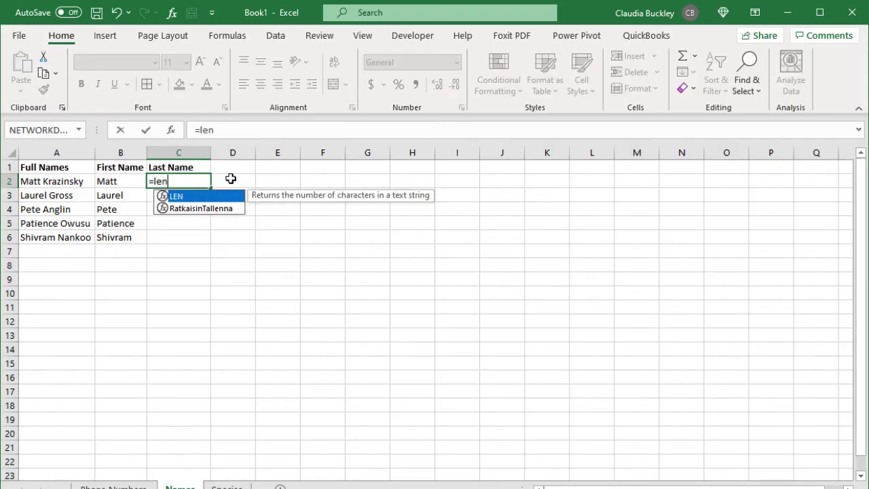
text(()
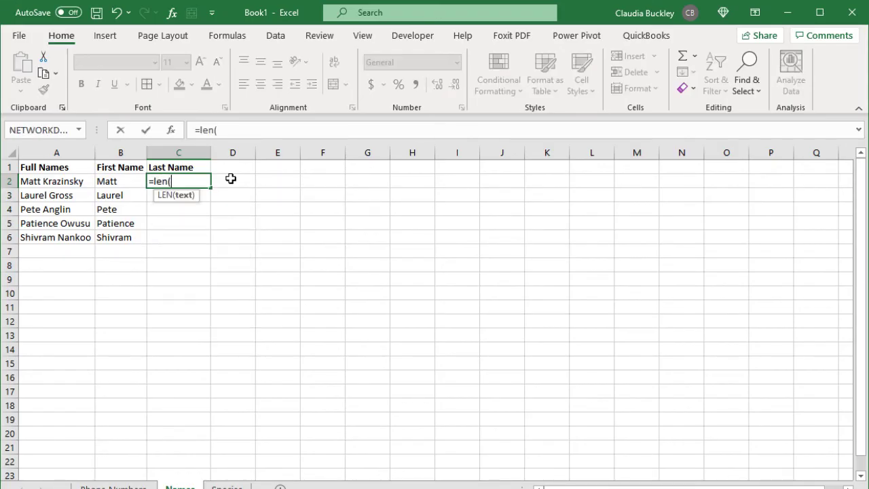
click(43, 181)
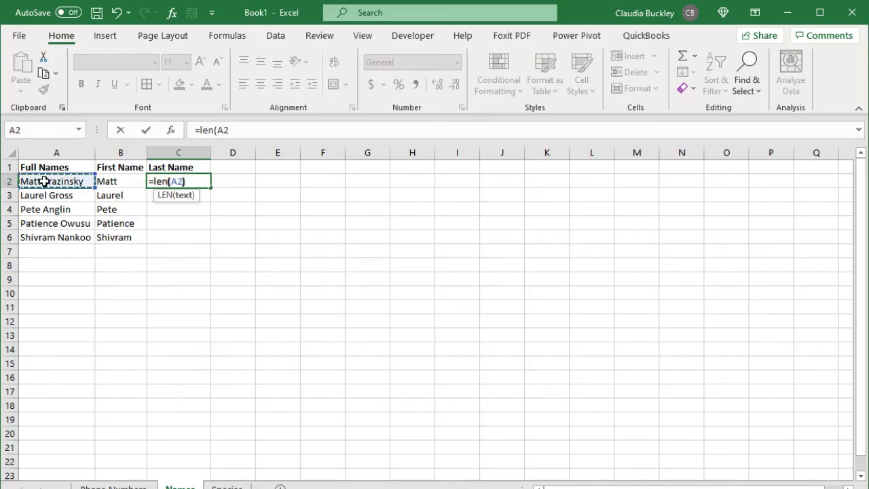
text())
key(Return)
key(Up)
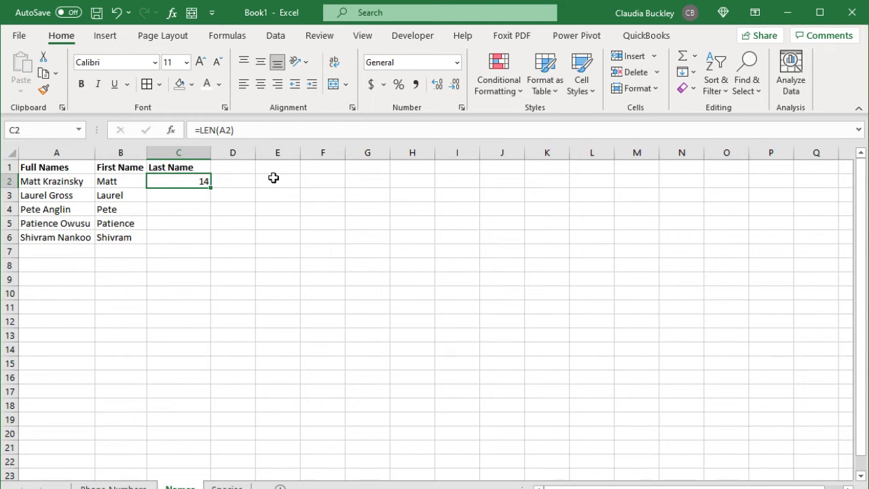
click(252, 133)
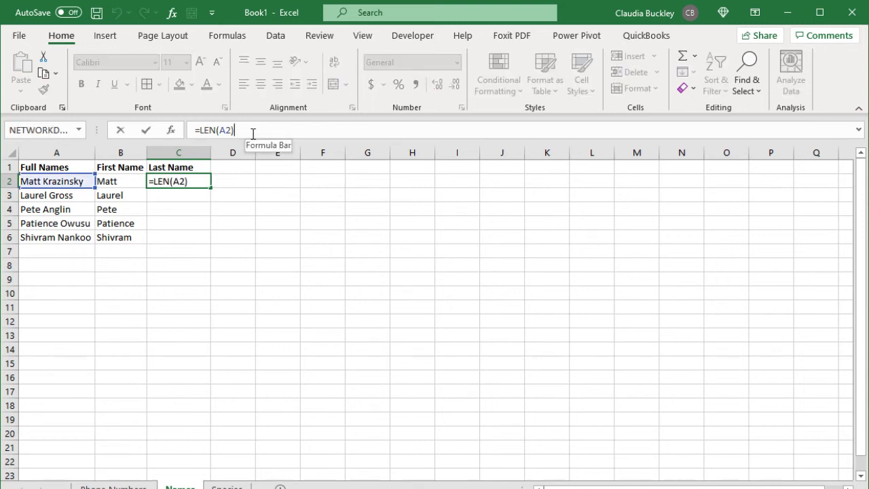
text(-)
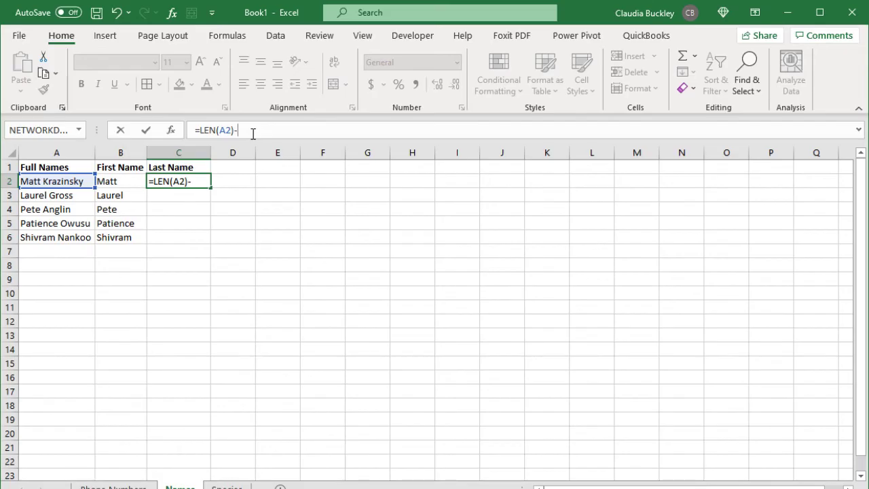
text(sear)
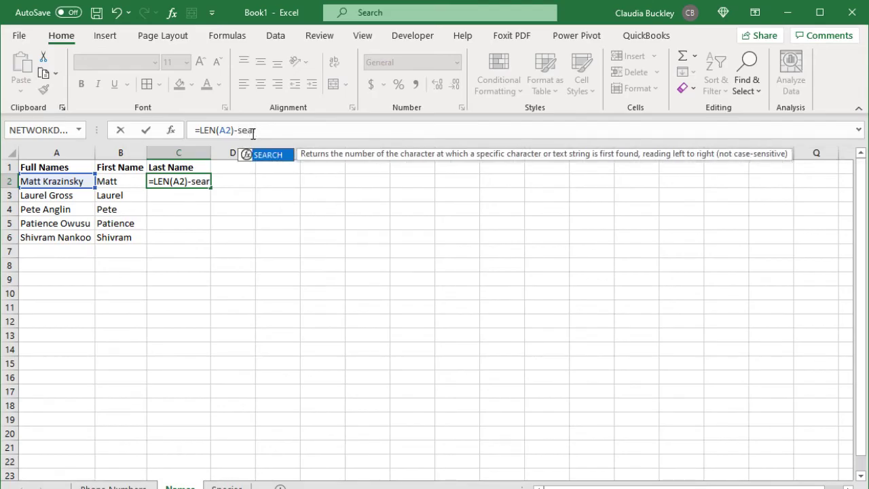
text(ch(")
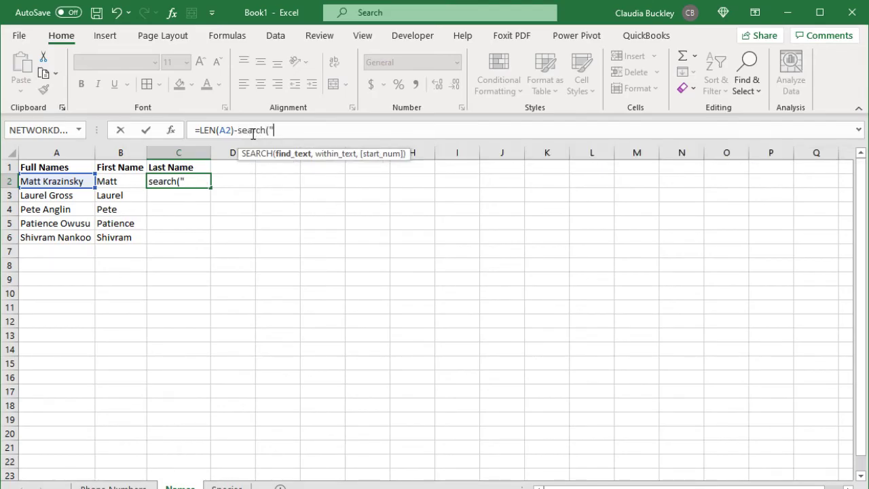
text( ",)
click(83, 180)
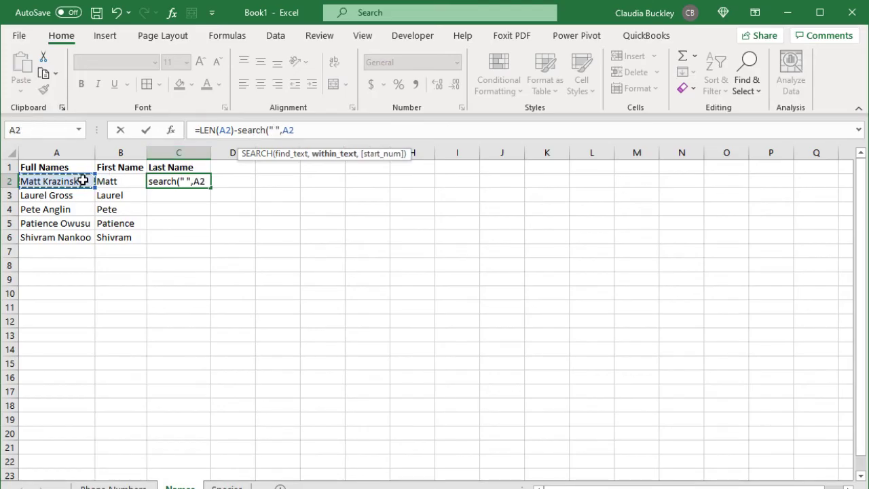
text())
key(Return)
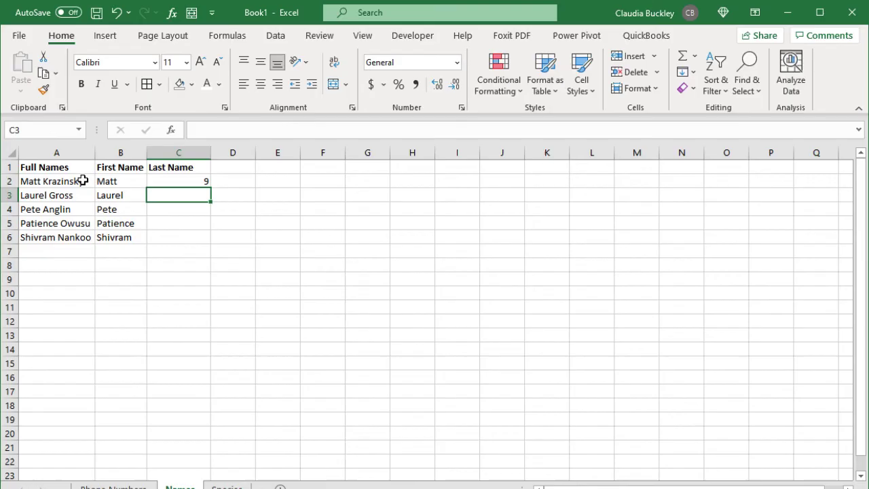
key(Up)
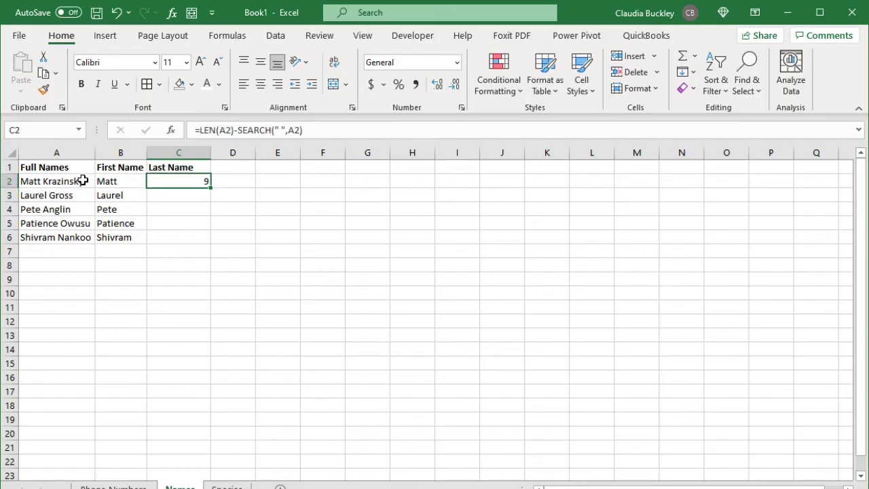
Step: Wrap C2 as =RIGHT(A2,LEN(A2)-SEARCH(" ",A2)) and fill it down to C6
click(197, 129)
text(right()
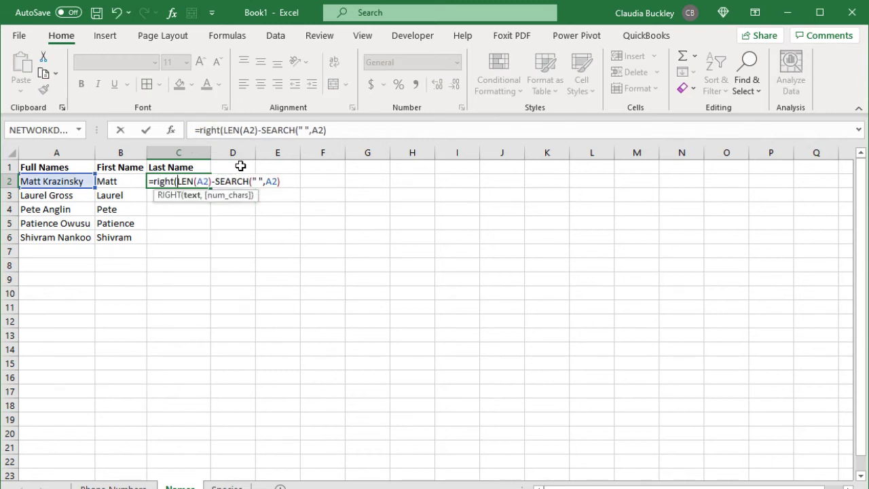
click(73, 182)
text(,)
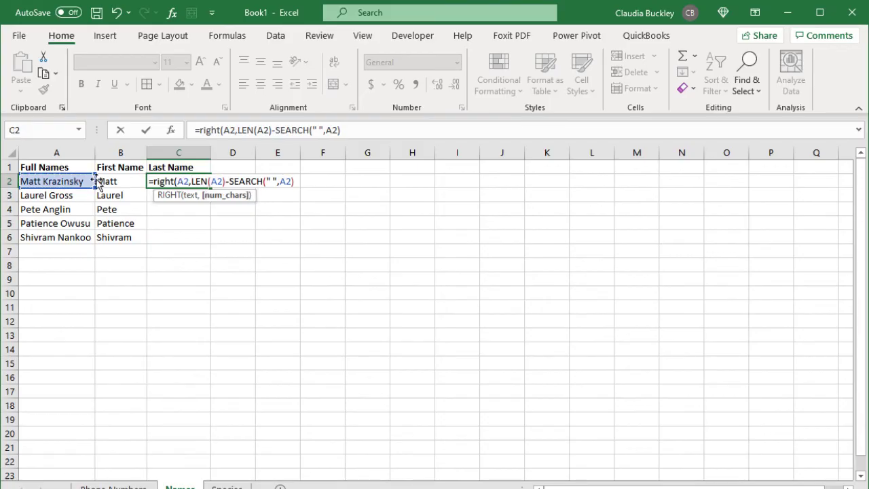
click(350, 129)
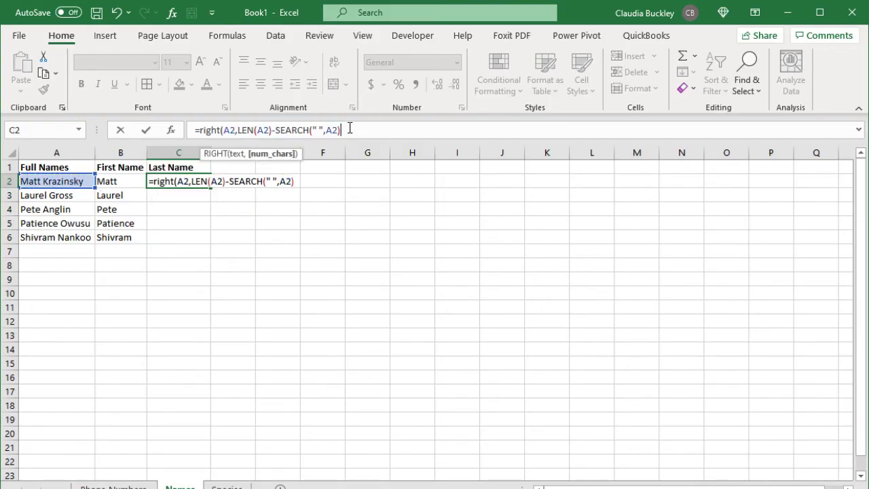
text())
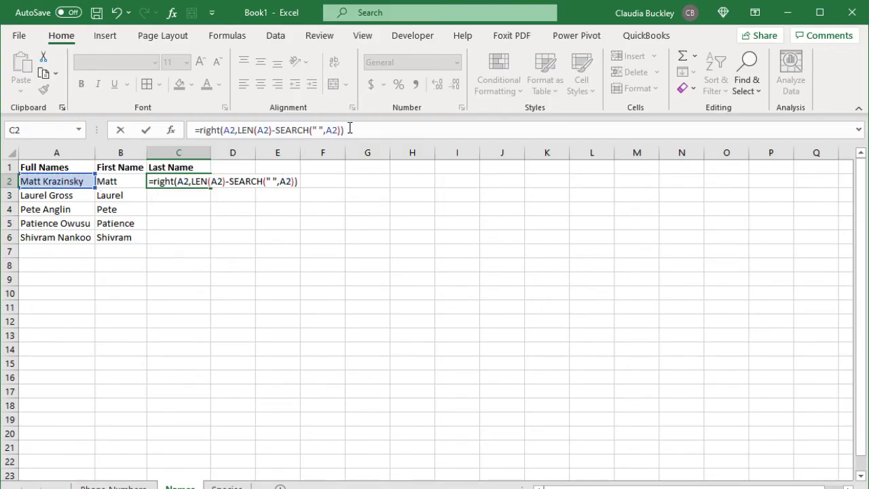
key(Return)
key(Up)
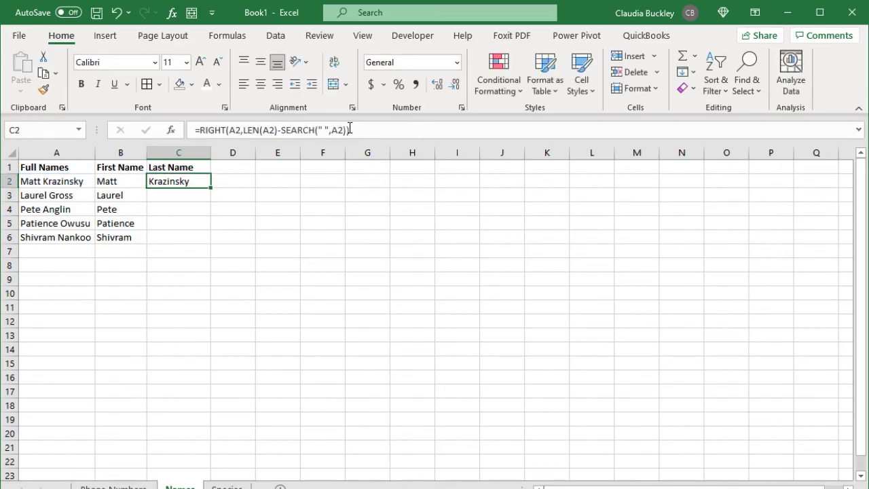
double_click(211, 188)
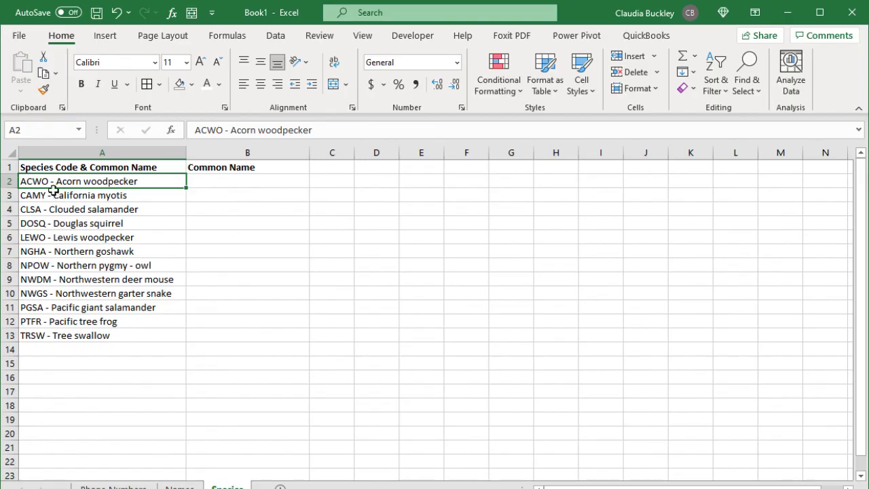
Step: Enter =MID(A2,8,500) in B2 and fill it down to B13
click(205, 181)
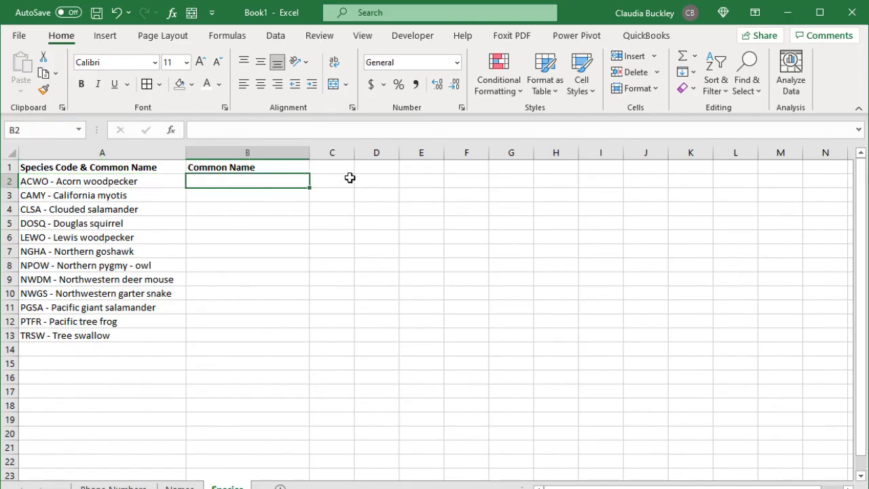
text(=mid()
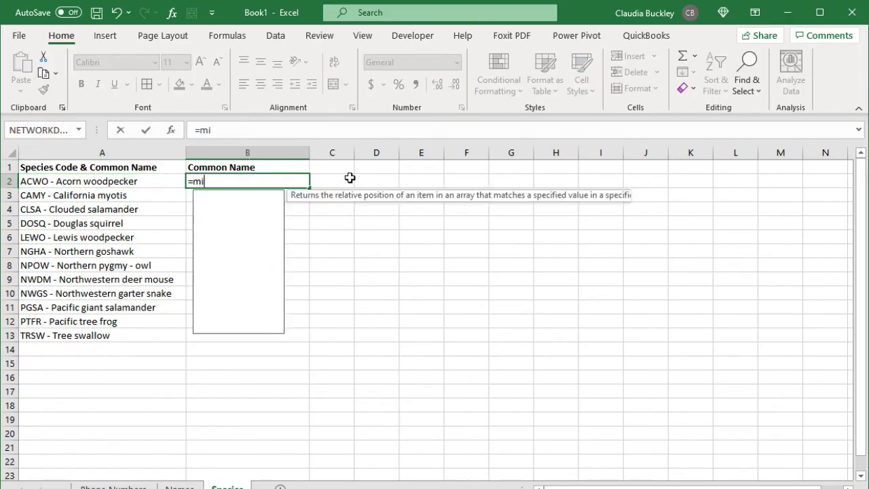
click(127, 184)
text(,)
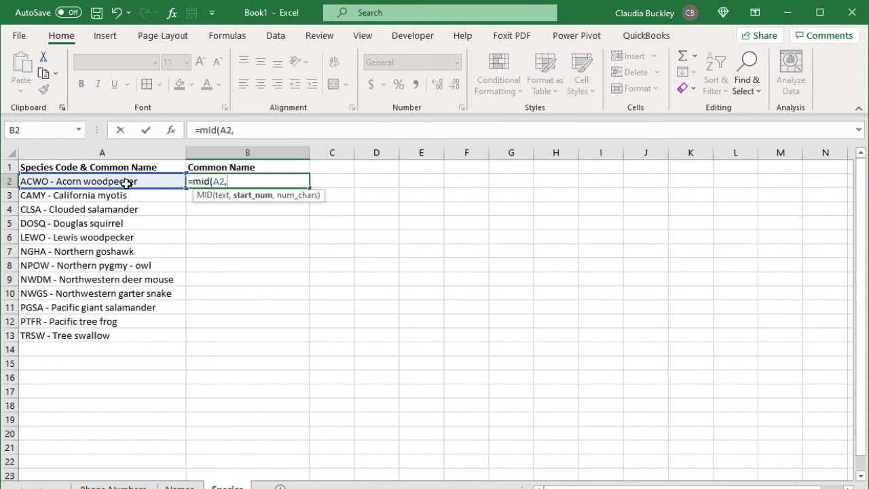
text(8,)
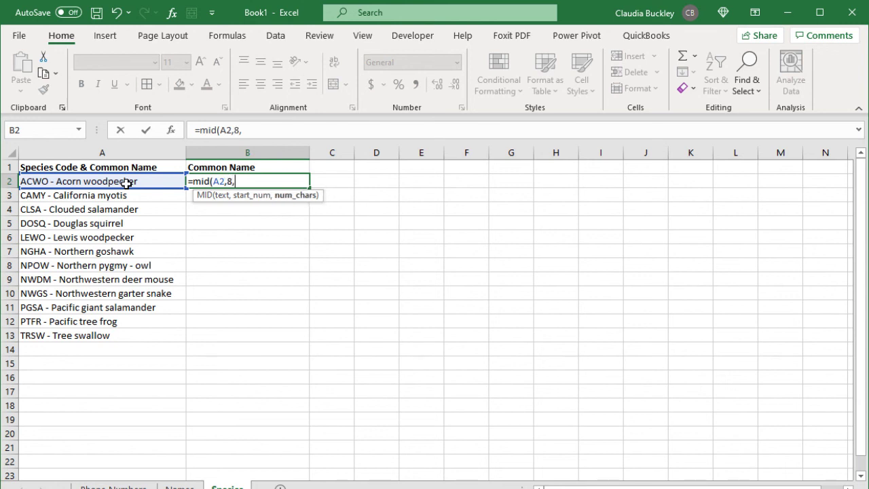
text(500))
key(Return)
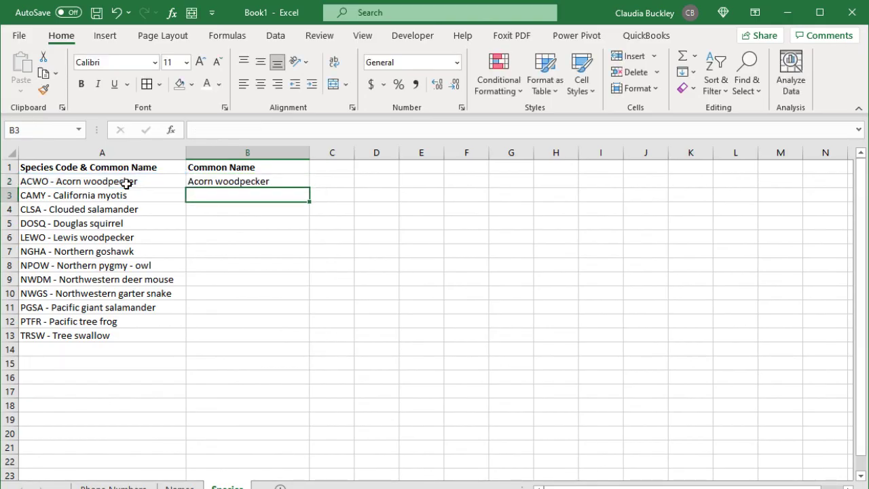
click(293, 184)
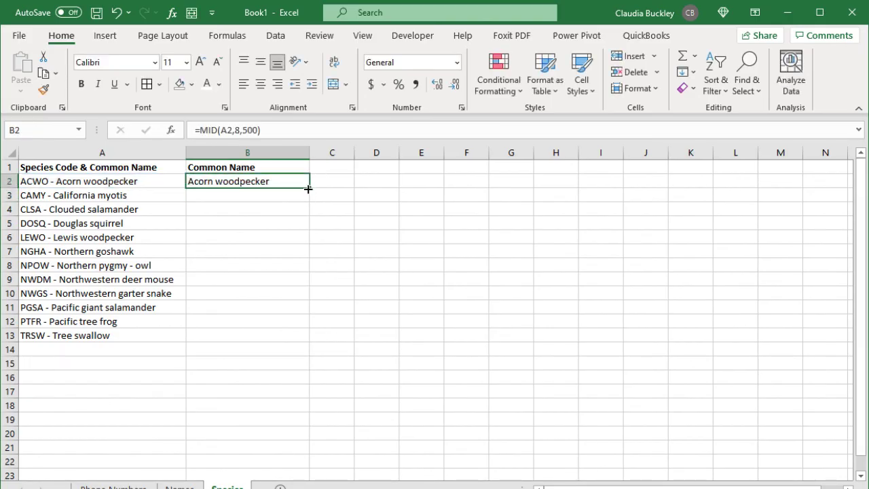
double_click(309, 188)
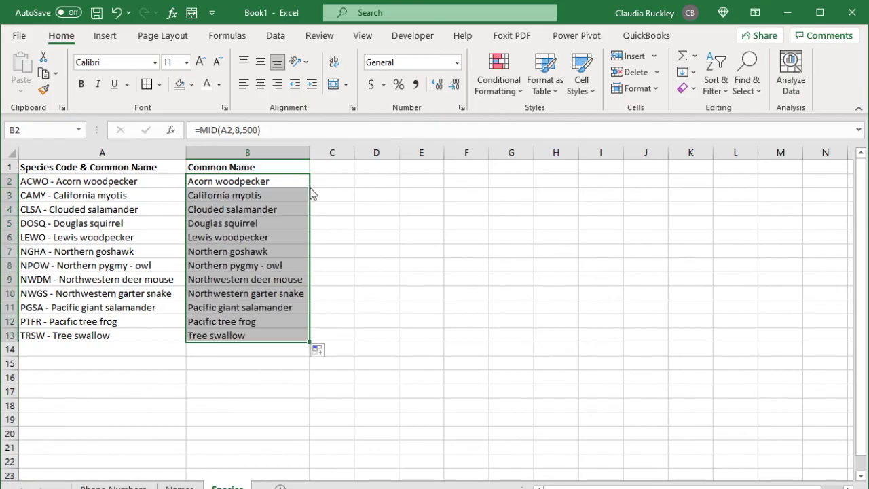